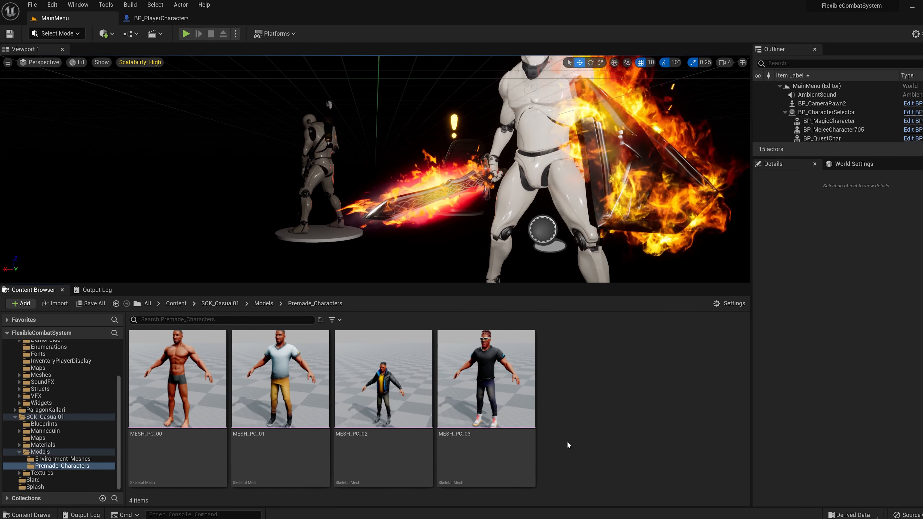
Export the MESH_PC_00 skeletal mesh as an FBX file to the Tutorials folder with the default export options
{"action": "left_click", "coordinate": [180, 389]}
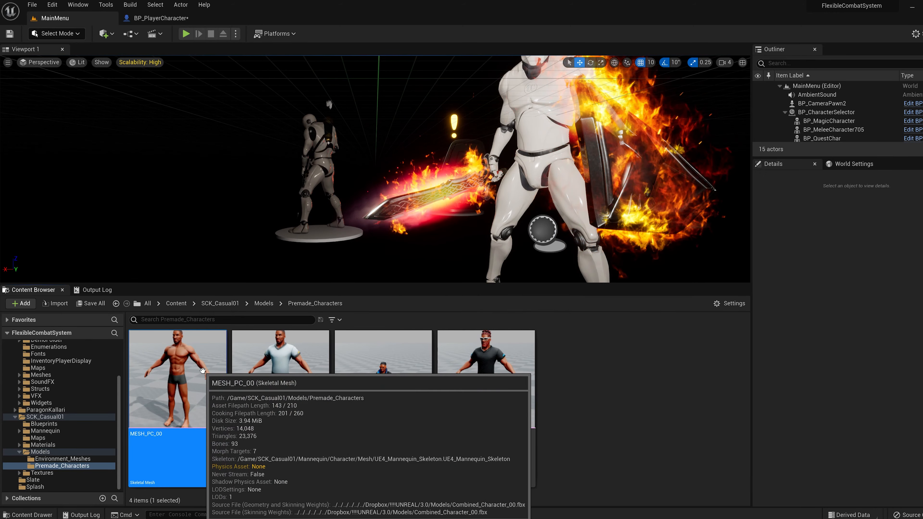
{"action": "right_click", "coordinate": [204, 375]}
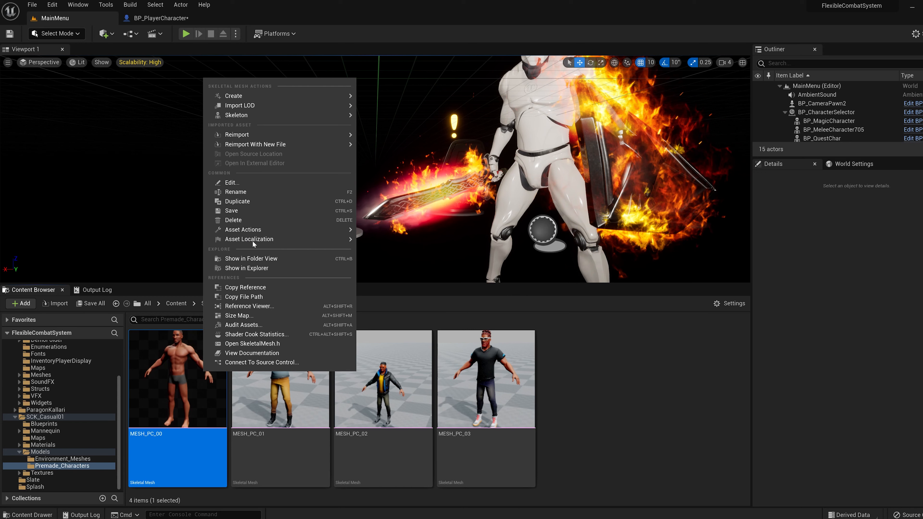
{"action": "mouse_move", "coordinate": [264, 233]}
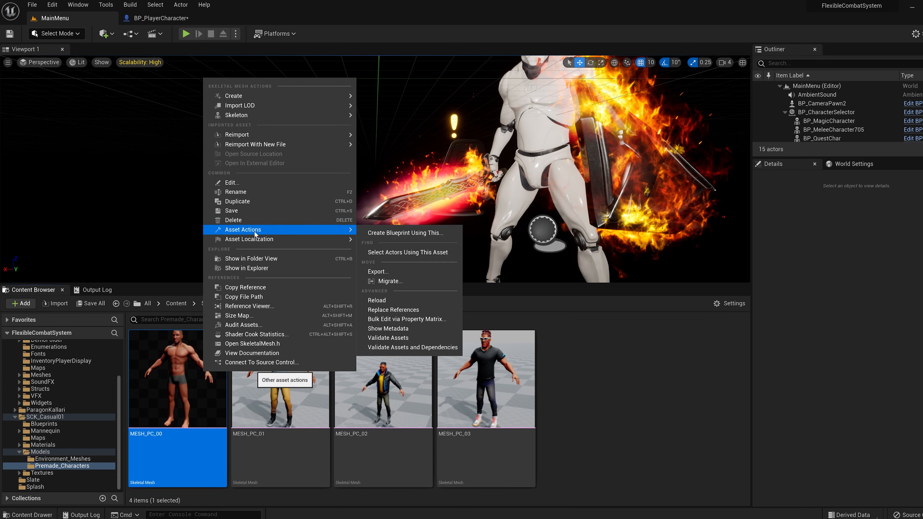
{"action": "left_click", "coordinate": [413, 272]}
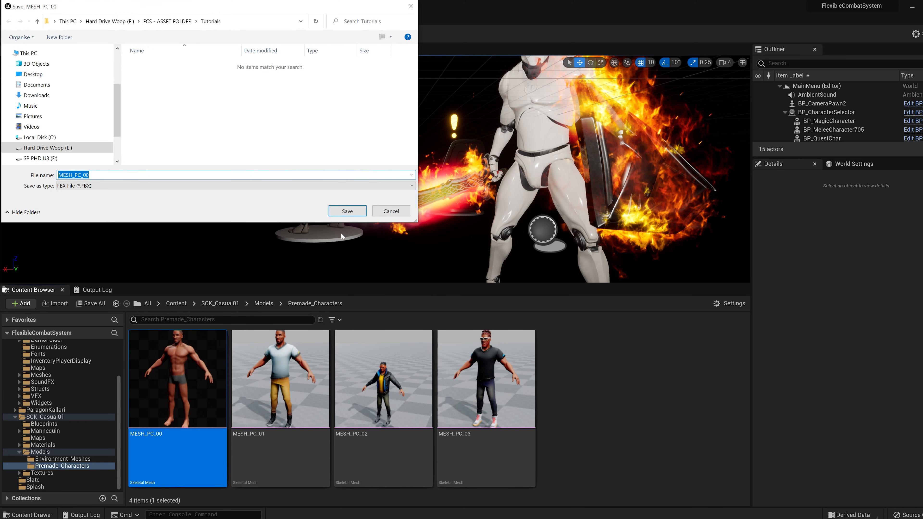
{"action": "left_click", "coordinate": [335, 213]}
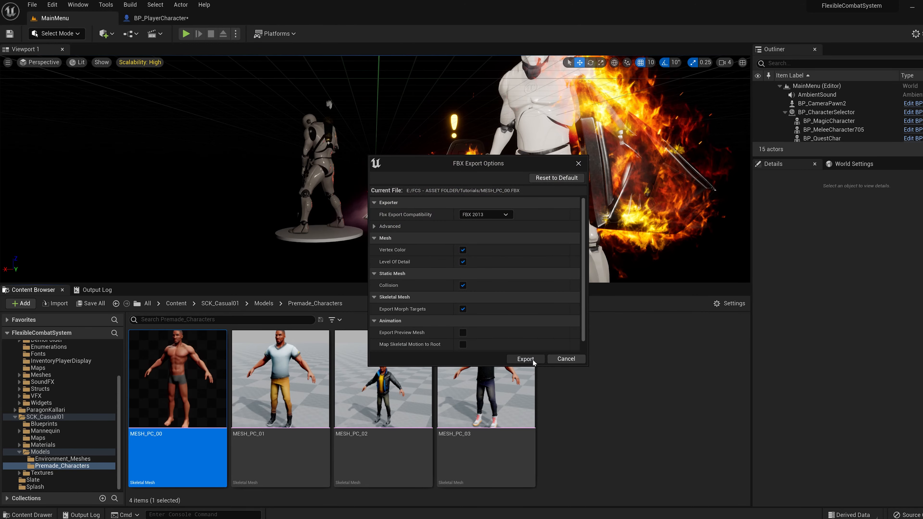
{"action": "left_click", "coordinate": [533, 362]}
Browse to the Content/FlexibleCombatSystem/Meshes/CharacterRelated/WarriorSet folder
{"action": "left_click", "coordinate": [176, 303]}
{"action": "left_click", "coordinate": [280, 380]}
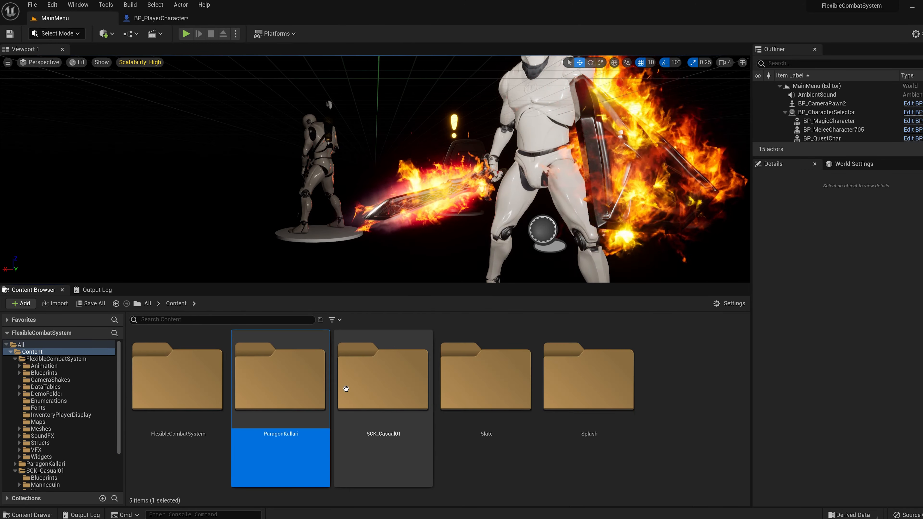
{"action": "double_click", "coordinate": [183, 362]}
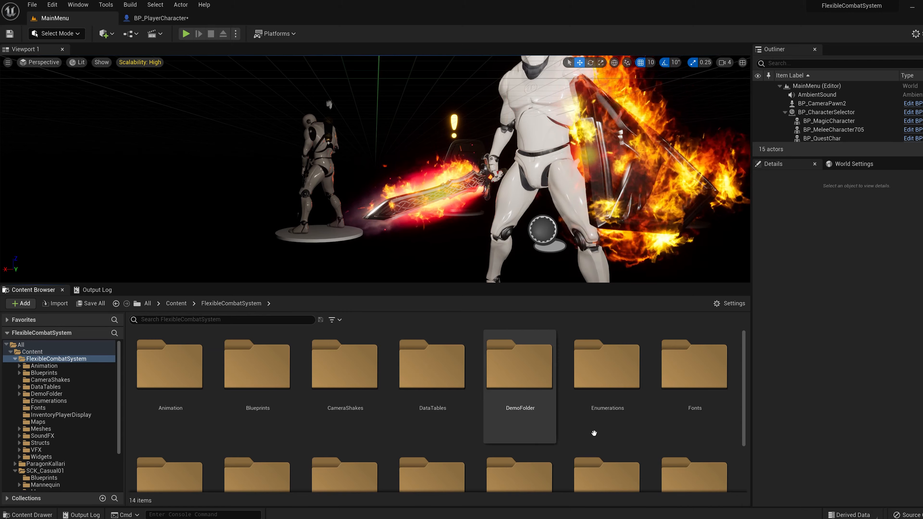
{"action": "scroll", "coordinate": [594, 433], "scroll_direction": "down", "scroll_amount": 3, "text": "ctrl"}
{"action": "left_click", "coordinate": [489, 344]}
{"action": "double_click", "coordinate": [488, 344]}
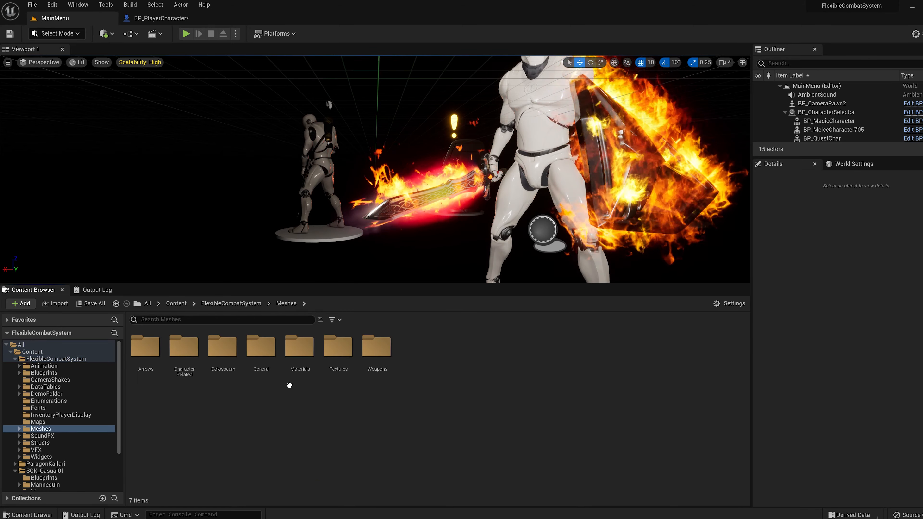
{"action": "left_click", "coordinate": [184, 349]}
{"action": "double_click", "coordinate": [184, 349]}
{"action": "left_click", "coordinate": [301, 364]}
{"action": "double_click", "coordinate": [298, 363]}
Select all warrior skeletal meshes from SK_WarriorBoots to SK_WarriorShoulders for export as FBX files
{"action": "left_click", "coordinate": [450, 348]}
{"action": "left_click", "coordinate": [723, 345], "text": "shift"}
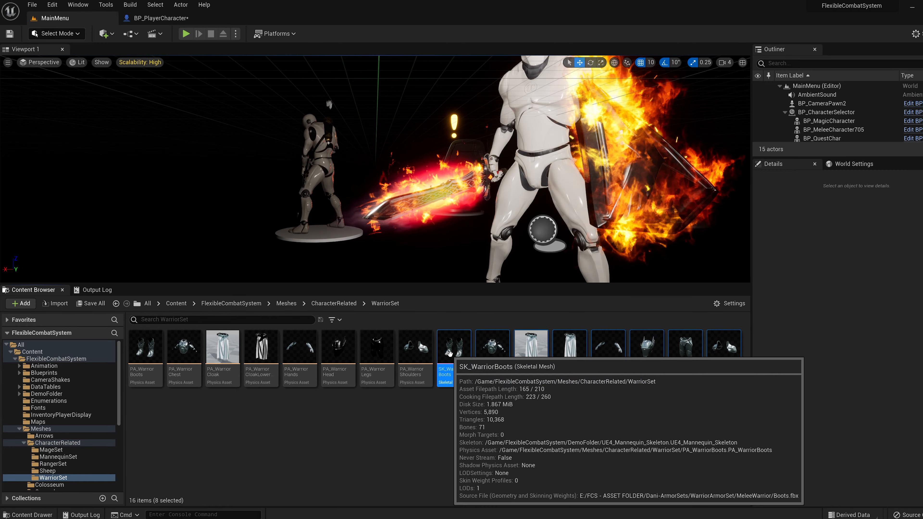
{"action": "double_click", "coordinate": [451, 355]}
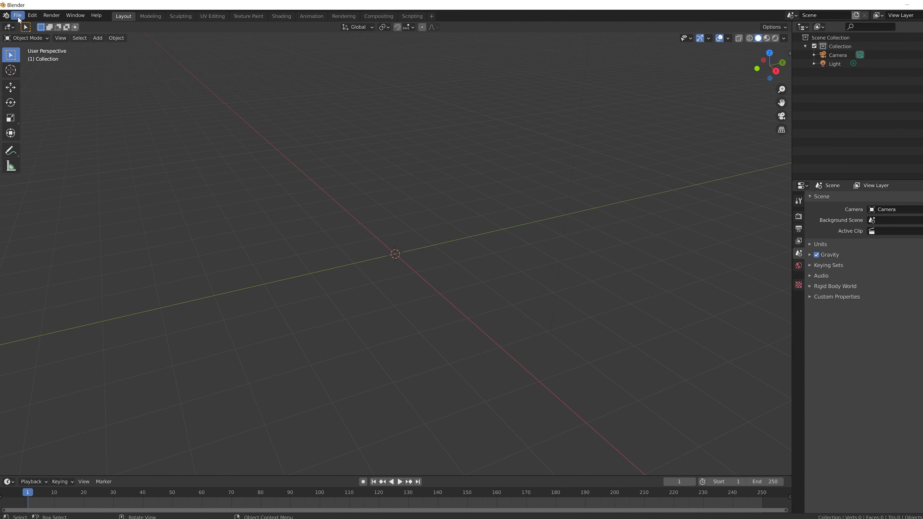
Switch to Blender and import MESH_PC_00.FBX from the Tutorials folder
{"action": "left_click", "coordinate": [18, 17]}
{"action": "mouse_move", "coordinate": [23, 26]}
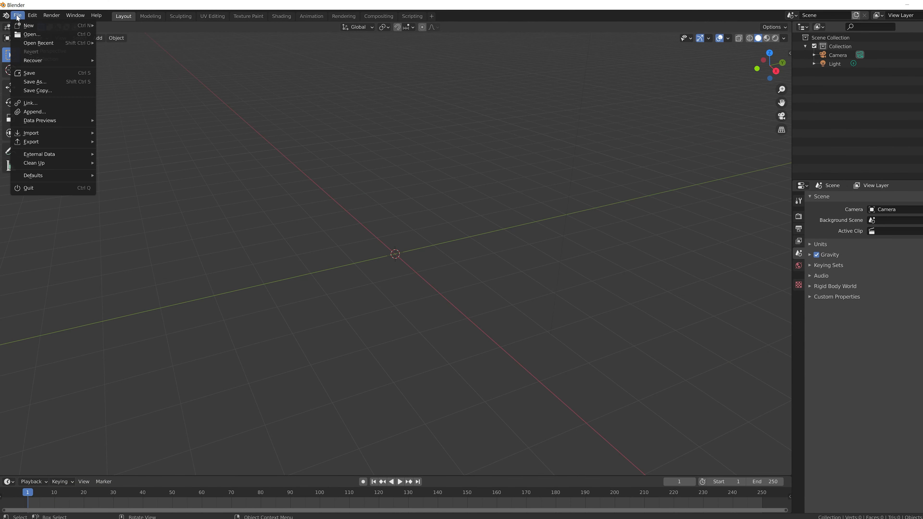
{"action": "mouse_move", "coordinate": [57, 131]}
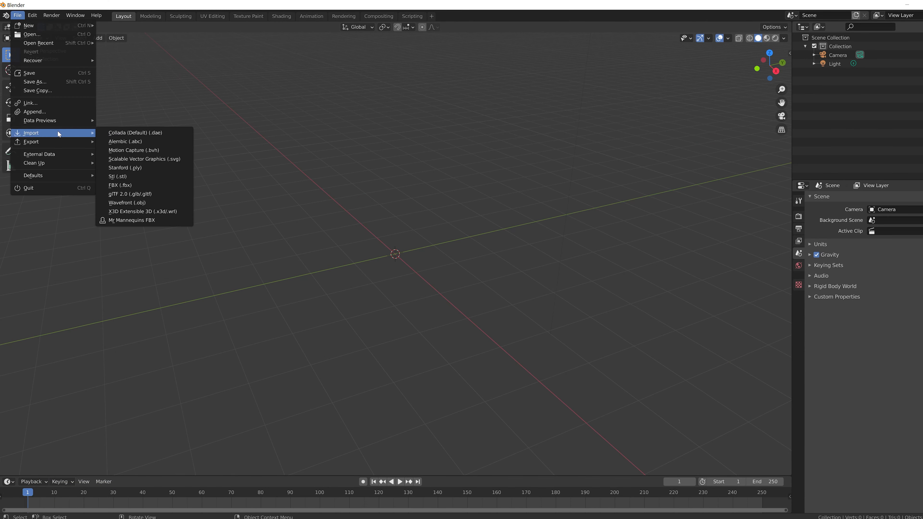
{"action": "left_click", "coordinate": [136, 185]}
{"action": "left_click", "coordinate": [410, 92]}
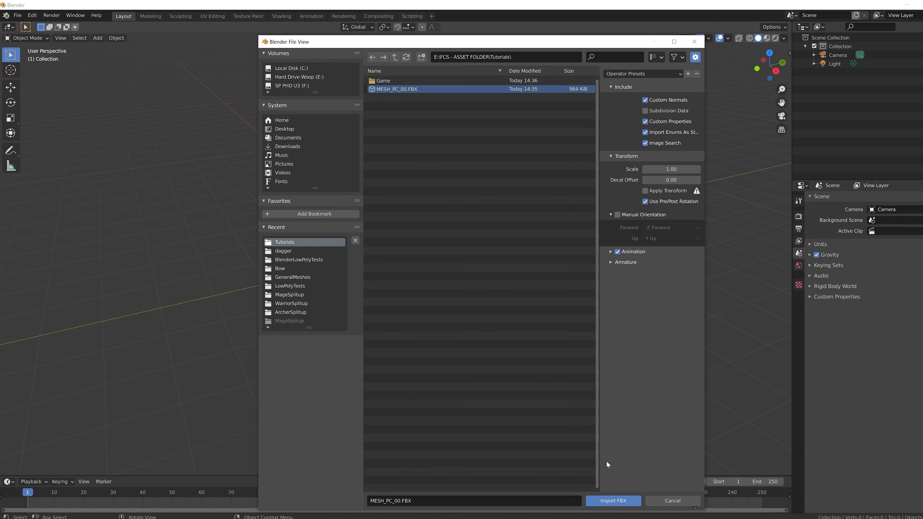
{"action": "left_click", "coordinate": [596, 500]}
{"action": "middle_click_drag", "start_coordinate": [368, 254], "coordinate": [428, 251]}
Import all eight warrior FBX files, SK_WarriorBoots to SK_WarriorShoulders, from the exported Game folder's WarriorSet subfolder
{"action": "left_click", "coordinate": [17, 15]}
{"action": "mouse_move", "coordinate": [50, 134]}
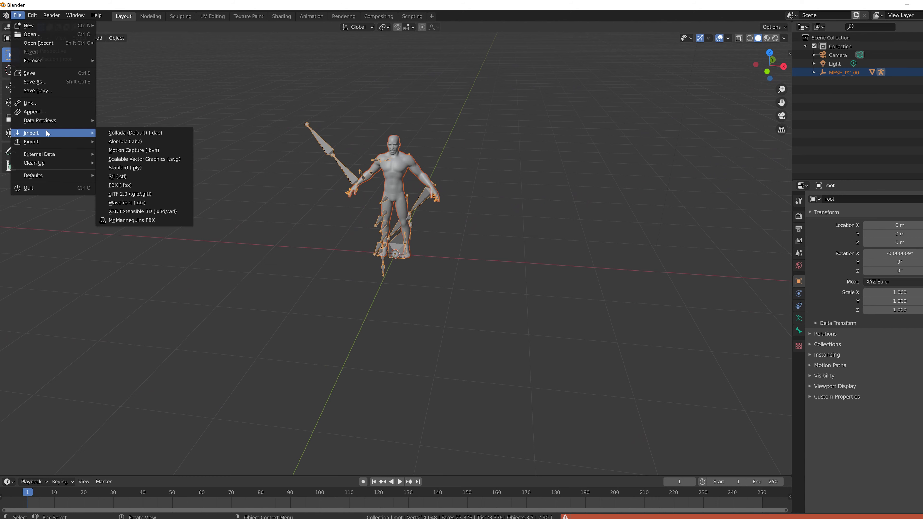
{"action": "left_click", "coordinate": [129, 181]}
{"action": "double_click", "coordinate": [382, 81]}
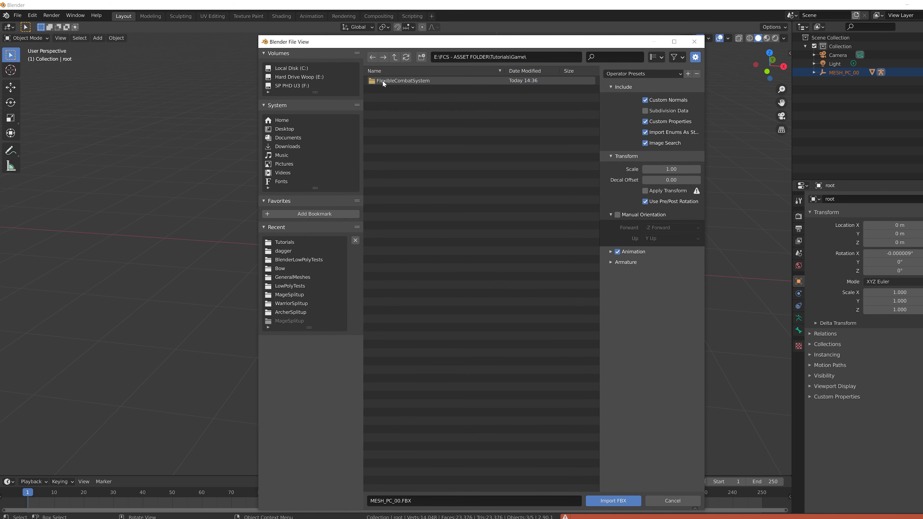
{"action": "double_click", "coordinate": [382, 80]}
{"action": "double_click", "coordinate": [382, 80]}
{"action": "double_click", "coordinate": [383, 80]}
{"action": "double_click", "coordinate": [386, 80]}
{"action": "left_click", "coordinate": [403, 140], "text": "shift"}
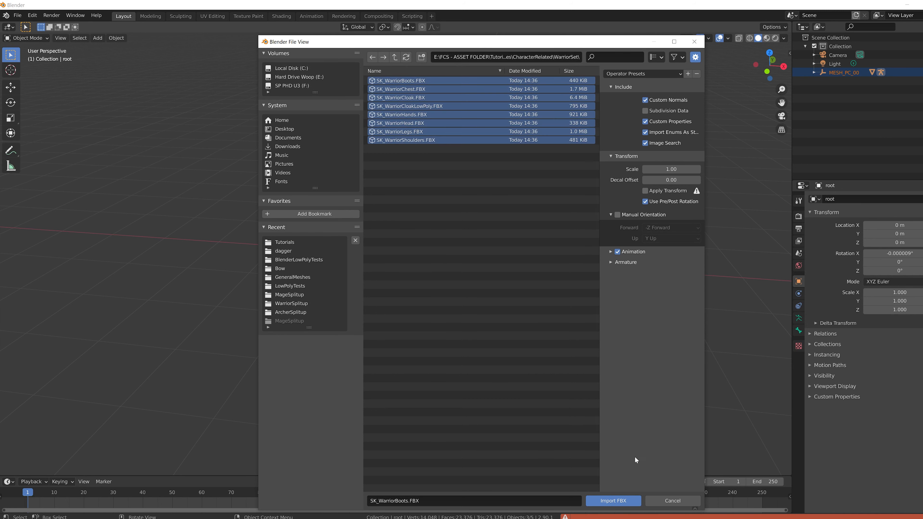
{"action": "left_click", "coordinate": [613, 501]}
Move the MESH_PC_00 body's rig along X to about 196 m, clear of the armour
{"action": "key", "text": "g"}
{"action": "key", "text": "x"}
{"action": "left_click", "coordinate": [570, 303]}
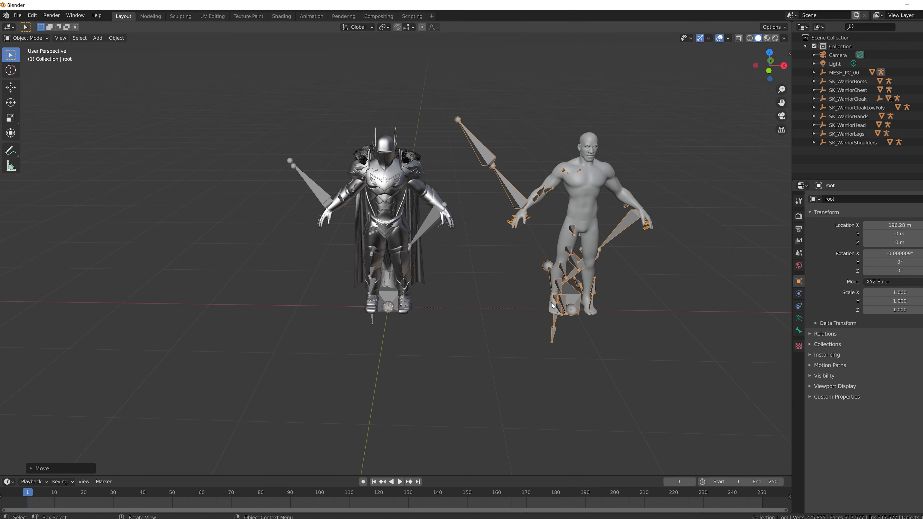
Move the leg armour rig along X to about -112 m and the chest armour rig farther out in the same direction
{"action": "left_click", "coordinate": [389, 296]}
{"action": "key", "text": "g"}
{"action": "key", "text": "x"}
{"action": "left_click", "coordinate": [288, 297]}
{"action": "left_click", "coordinate": [389, 296]}
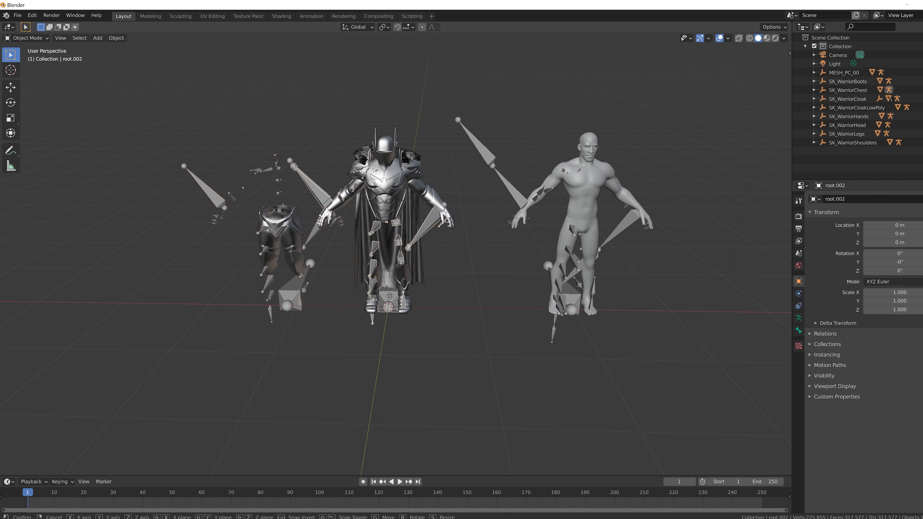
{"action": "key", "text": "g"}
{"action": "key", "text": "x"}
{"action": "left_click", "coordinate": [199, 296]}
Move the cloak and leg armour rigs along X so they line up with the chest armour
{"action": "middle_click_drag", "start_coordinate": [204, 297], "coordinate": [274, 301], "text": "shift"}
{"action": "left_click", "coordinate": [449, 296]}
{"action": "key", "text": "g"}
{"action": "key", "text": "x"}
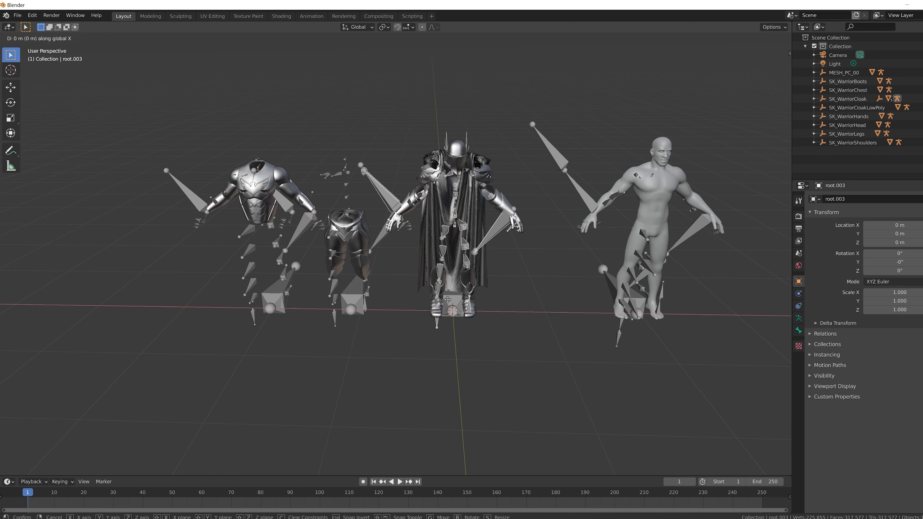
{"action": "left_click", "coordinate": [278, 297]}
{"action": "left_click", "coordinate": [353, 298]}
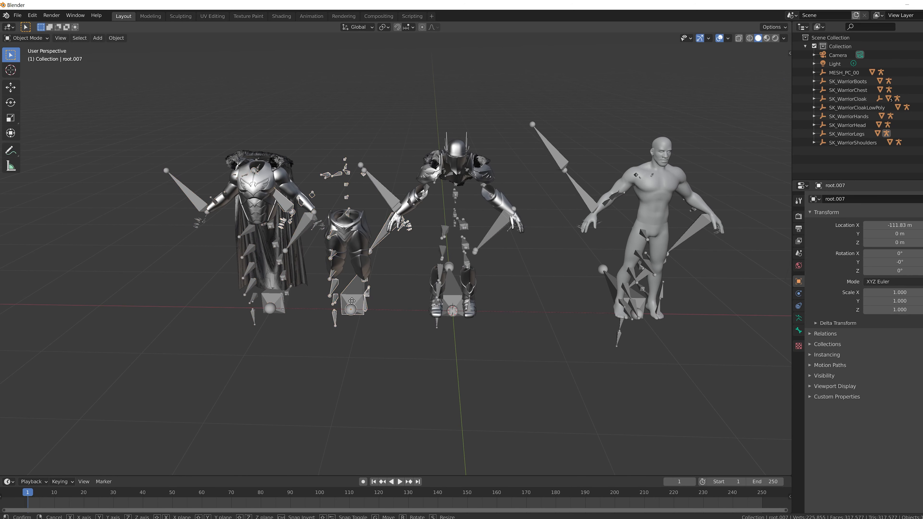
{"action": "key", "text": "g"}
{"action": "key", "text": "x"}
{"action": "left_click", "coordinate": [282, 299]}
Move the low-poly cloak rig along X to about -201 m, in line with the chest armour
{"action": "left_click", "coordinate": [453, 299]}
{"action": "key", "text": "g"}
{"action": "key", "text": "x"}
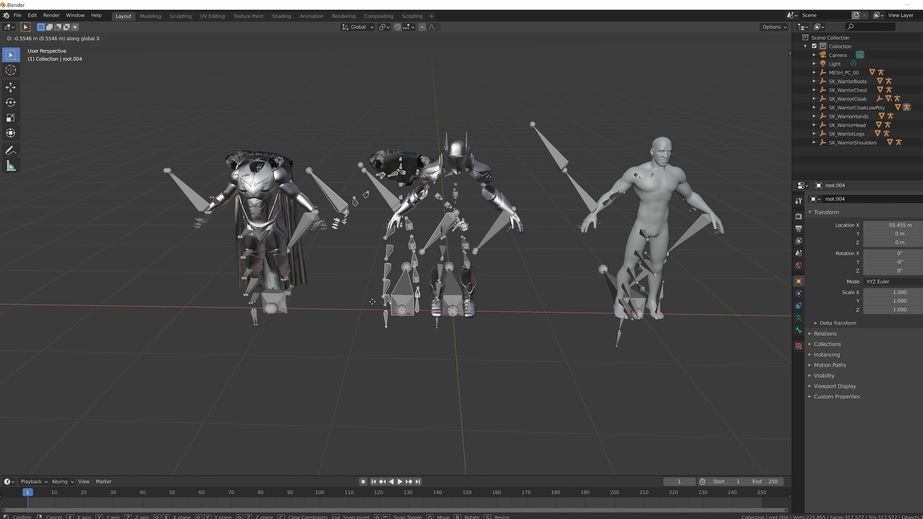
{"action": "left_click", "coordinate": [272, 299]}
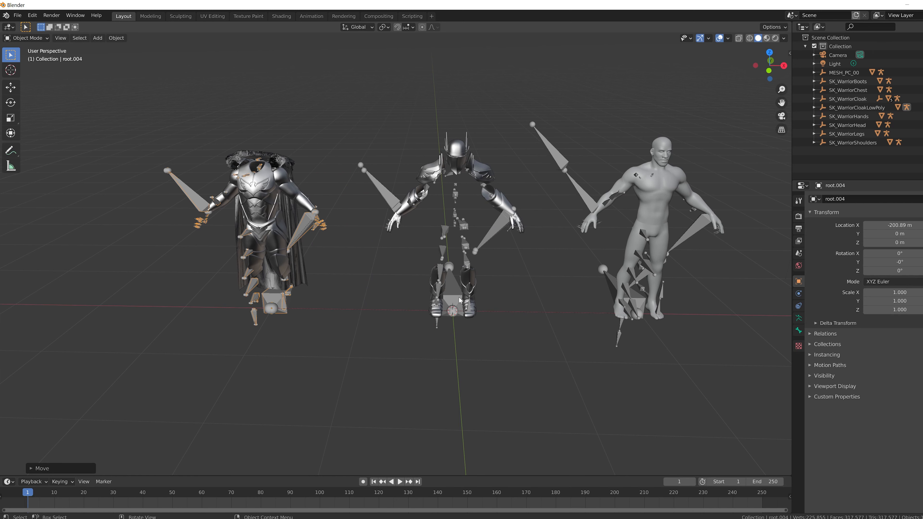
Move the helmet, shoulder and hand armour rigs one by one along X onto the chest armour
{"action": "left_click", "coordinate": [459, 300]}
{"action": "key", "text": "g"}
{"action": "key", "text": "x"}
{"action": "left_click", "coordinate": [268, 301]}
{"action": "left_click", "coordinate": [450, 303]}
{"action": "key", "text": "g"}
{"action": "key", "text": "x"}
{"action": "left_click", "coordinate": [269, 305]}
{"action": "left_click", "coordinate": [463, 316]}
{"action": "key", "text": "g"}
{"action": "key", "text": "x"}
{"action": "left_click", "coordinate": [268, 288]}
Move the boots rig along X to about -204 m to complete the armour set
{"action": "left_click", "coordinate": [455, 306]}
{"action": "key", "text": "g"}
{"action": "key", "text": "x"}
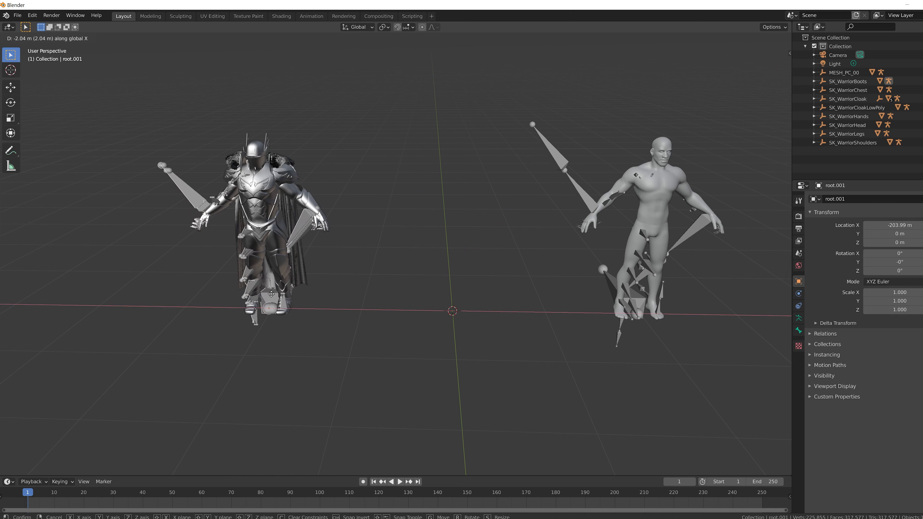
{"action": "left_click", "coordinate": [273, 296]}
Set the body rig's X location to 0 m
{"action": "left_click", "coordinate": [644, 307]}
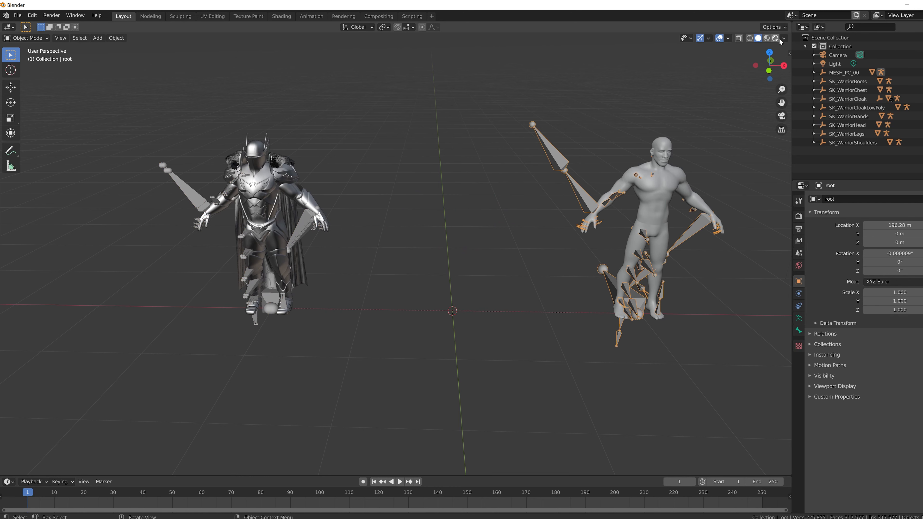
{"action": "left_click", "coordinate": [790, 53]}
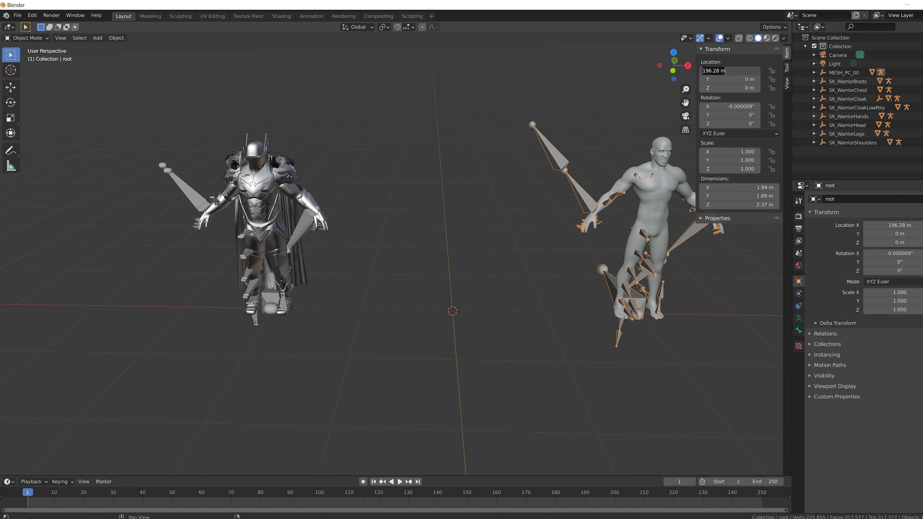
{"action": "type", "text": "0"}
{"action": "key", "text": "Return"}
Examine the separate armour meshes, including the helmet and hand pieces, by selecting them in turn
{"action": "middle_click_drag", "start_coordinate": [373, 254], "coordinate": [494, 339]}
{"action": "middle_click_drag", "start_coordinate": [493, 358], "coordinate": [478, 327], "text": "shift"}
{"action": "scroll", "coordinate": [477, 331], "scroll_direction": "down", "scroll_amount": 1}
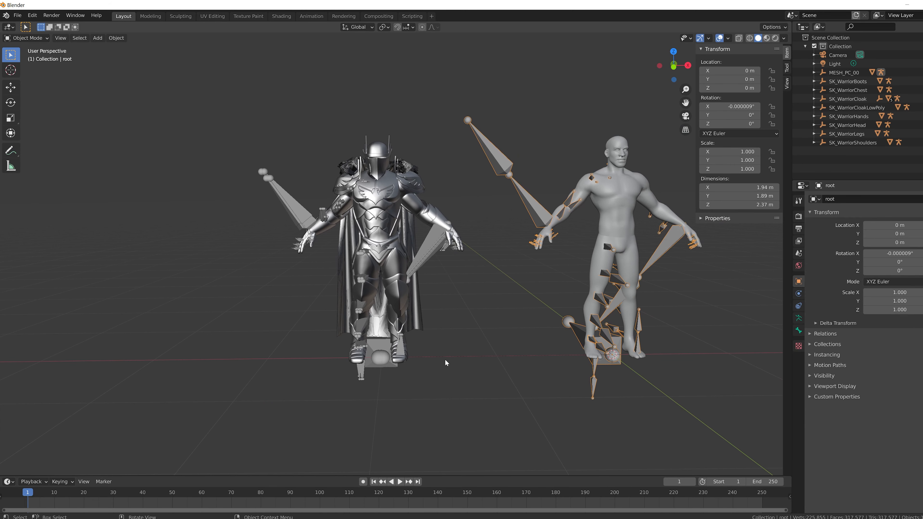
{"action": "left_click", "coordinate": [392, 222]}
{"action": "middle_click_drag", "start_coordinate": [404, 249], "coordinate": [443, 279], "text": "shift"}
{"action": "scroll", "coordinate": [458, 279], "scroll_direction": "up", "scroll_amount": 3}
{"action": "left_click", "coordinate": [528, 221]}
{"action": "left_click", "coordinate": [425, 123]}
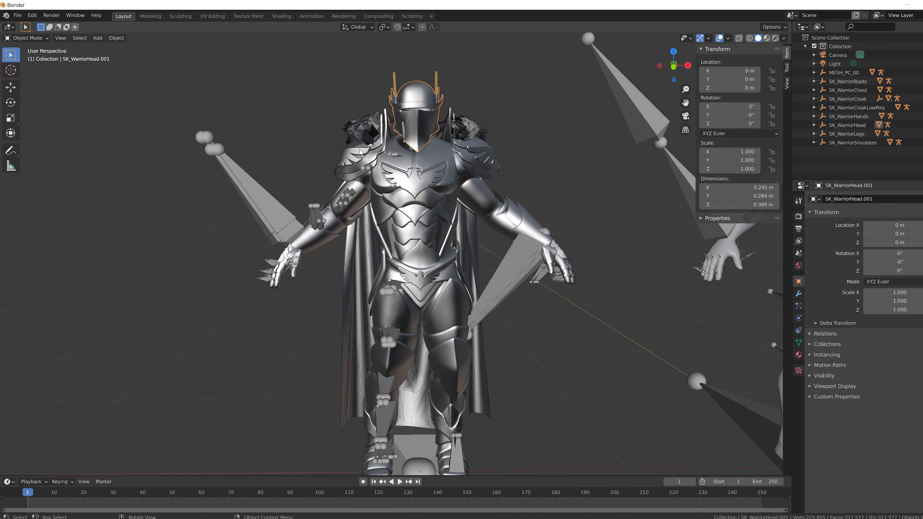
{"action": "left_click", "coordinate": [390, 370]}
{"action": "middle_click_drag", "start_coordinate": [391, 367], "coordinate": [353, 199], "text": "shift"}
{"action": "left_click", "coordinate": [364, 326]}
{"action": "left_click", "coordinate": [353, 199]}
{"action": "scroll", "coordinate": [354, 204], "scroll_direction": "down", "scroll_amount": 3}
{"action": "key", "text": "g"}
{"action": "right_click", "coordinate": [343, 257]}
Move the whole armour set with its rigs along X closer to the body in front view
{"action": "middle_click_drag", "start_coordinate": [450, 267], "coordinate": [369, 259]}
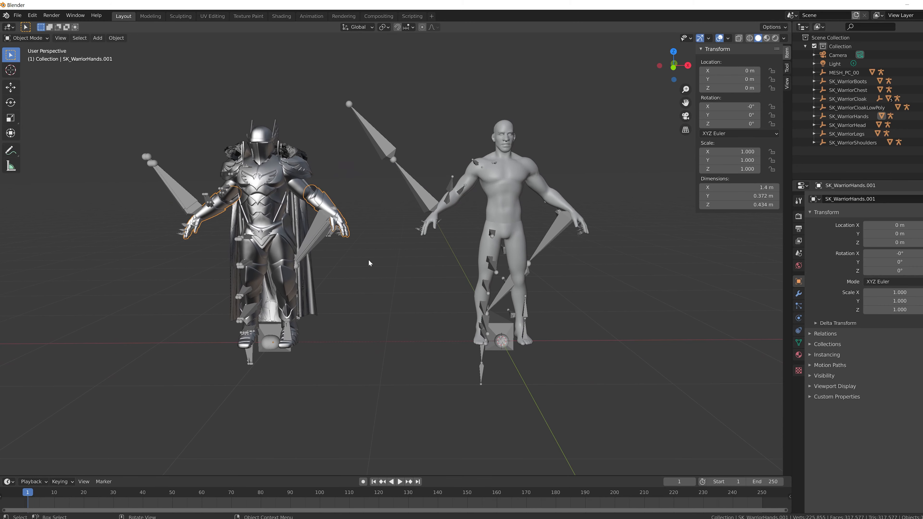
{"action": "key", "text": "KP_1"}
{"action": "scroll", "coordinate": [378, 257], "scroll_direction": "up", "scroll_amount": 1}
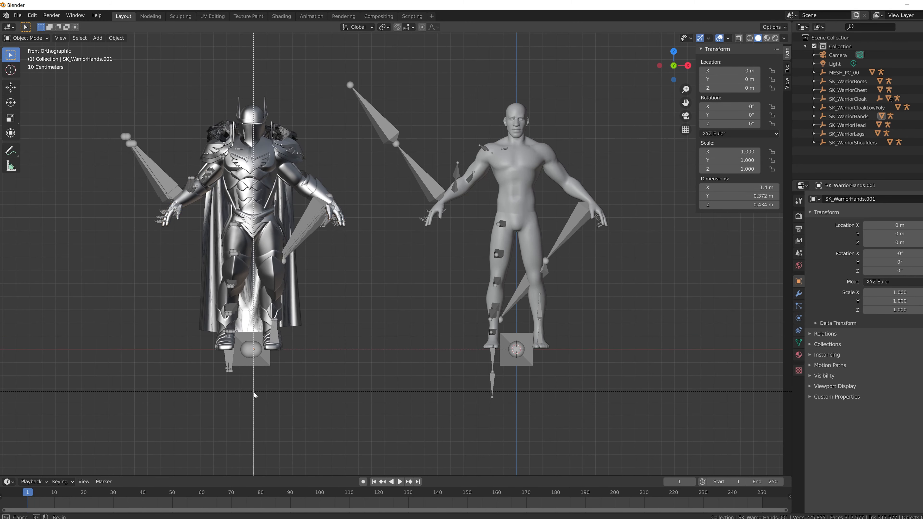
{"action": "key", "text": "g"}
{"action": "key", "text": "x"}
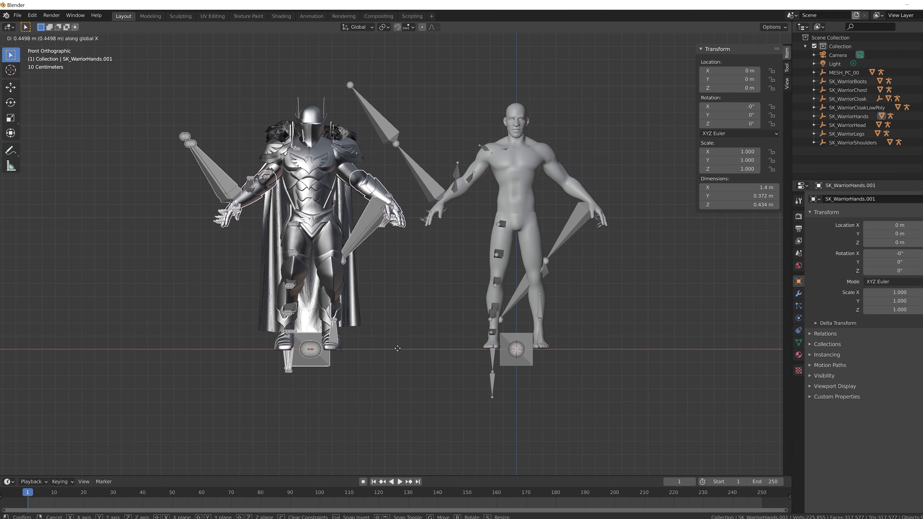
{"action": "left_click", "coordinate": [407, 348]}
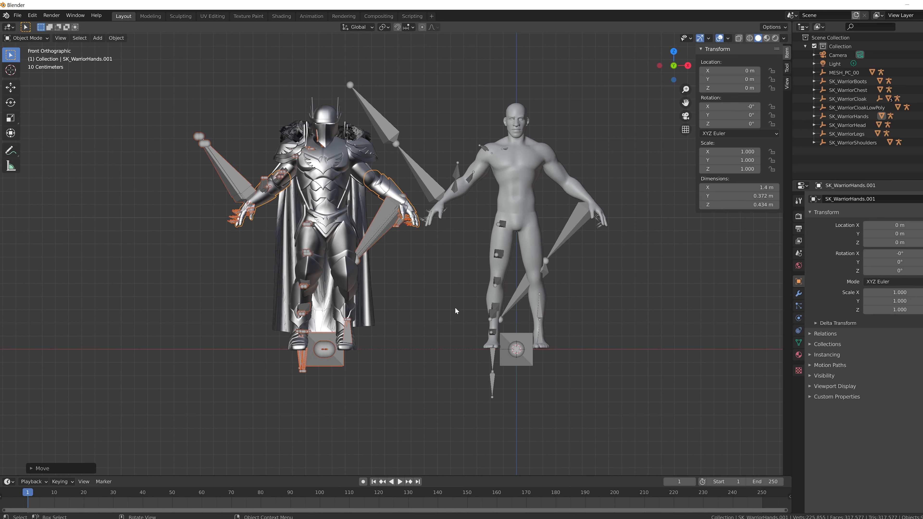
Try moving the shoulder armour along X onto the body to compare the fit, and undo the move
{"action": "left_click", "coordinate": [285, 149]}
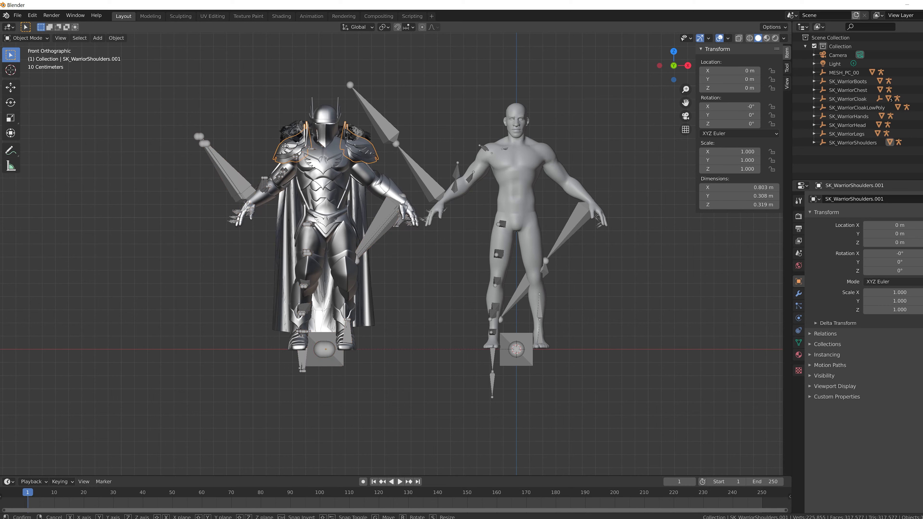
{"action": "key", "text": "g"}
{"action": "key", "text": "x"}
{"action": "left_click", "coordinate": [477, 142]}
{"action": "middle_click_drag", "start_coordinate": [512, 182], "coordinate": [487, 249]}
{"action": "key", "text": "ctrl+z"}
{"action": "key", "text": "KP_1"}
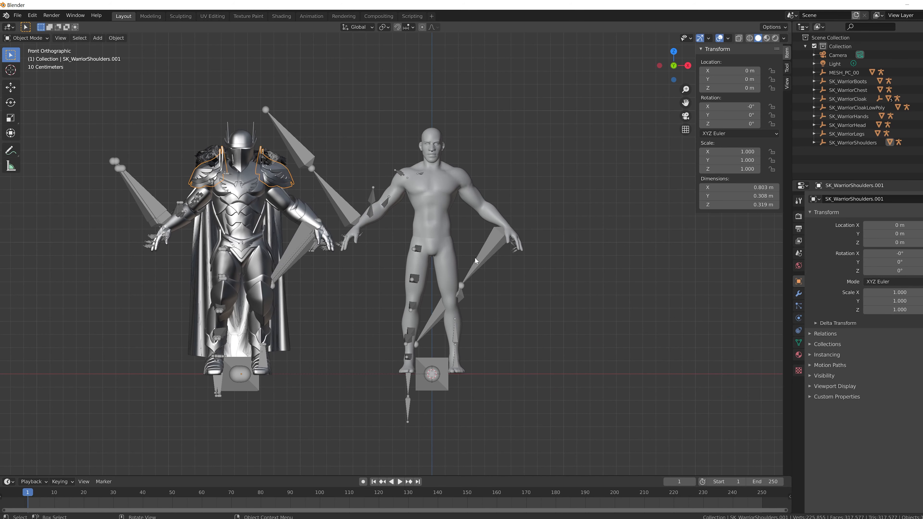
Select the MESH_PC_00 body mesh and open it in Edit Mode
{"action": "middle_click_drag", "start_coordinate": [357, 294], "coordinate": [412, 290], "text": "shift"}
{"action": "left_click", "coordinate": [412, 289]}
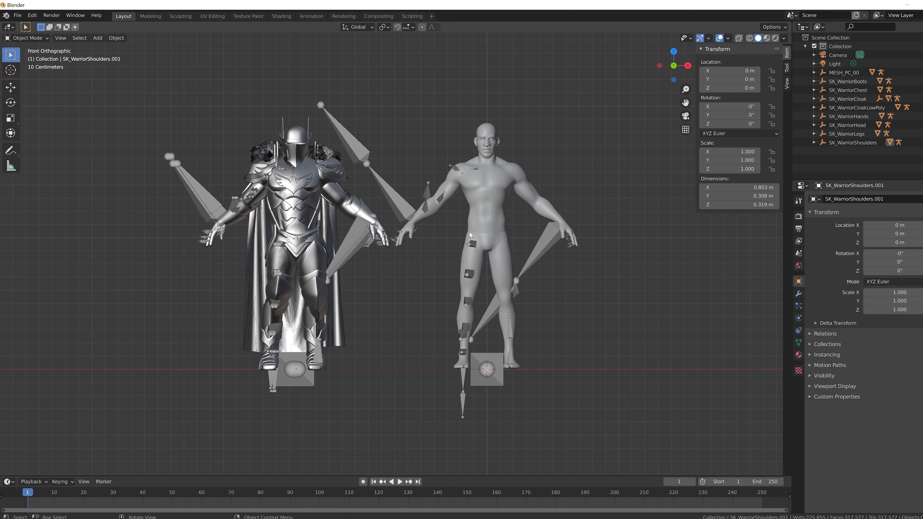
{"action": "middle_click_drag", "start_coordinate": [423, 252], "coordinate": [403, 259]}
{"action": "left_click", "coordinate": [472, 246]}
{"action": "middle_click_drag", "start_coordinate": [472, 245], "coordinate": [421, 235]}
{"action": "scroll", "coordinate": [422, 234], "scroll_direction": "up", "scroll_amount": 2}
{"action": "key", "text": "Tab"}
{"action": "left_click", "coordinate": [516, 255]}
Try circle-selecting the vertices of the character's left upper arm, and clear the selection
{"action": "scroll", "coordinate": [516, 240], "scroll_direction": "up", "scroll_amount": 3}
{"action": "middle_click_drag", "start_coordinate": [560, 175], "coordinate": [472, 208], "text": "shift"}
{"action": "key", "text": "c"}
{"action": "mouse_move", "coordinate": [529, 178]}
{"action": "left_mouse_down"}
{"action": "mouse_move", "coordinate": [467, 160]}
{"action": "mouse_move", "coordinate": [523, 147]}
{"action": "left_mouse_up"}
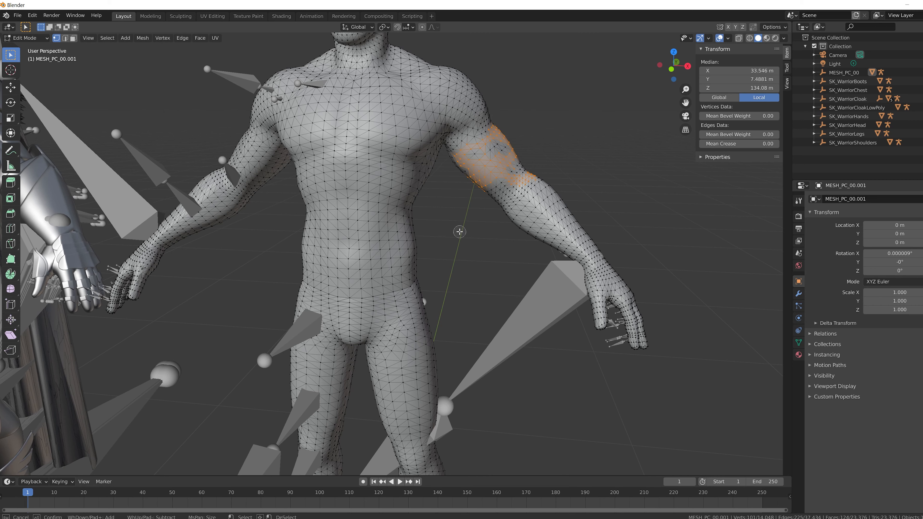
{"action": "key", "text": "alt+a"}
{"action": "scroll", "coordinate": [459, 228], "scroll_direction": "down", "scroll_amount": 5}
{"action": "scroll", "coordinate": [412, 308], "scroll_direction": "up", "scroll_amount": 5}
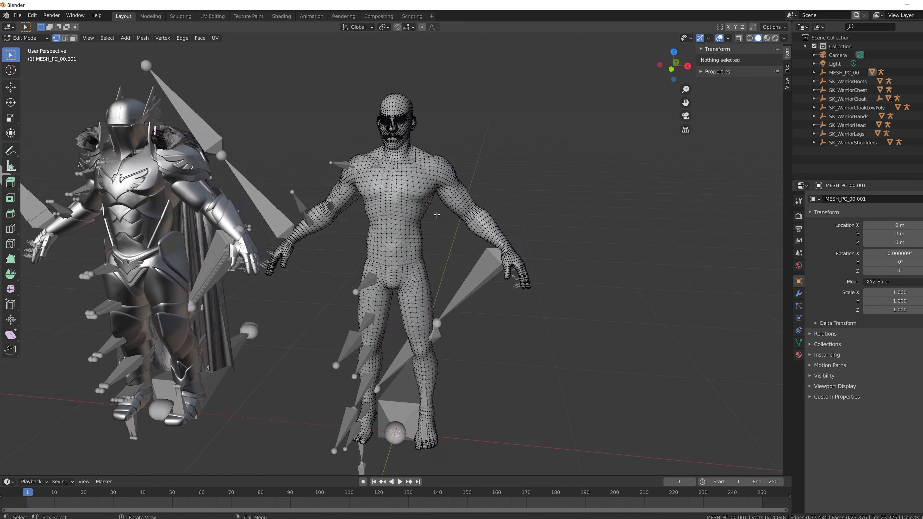
Try moving the nose-tip vertex downward with smooth proportional editing at a size of about 0.16, and undo the move
{"action": "scroll", "coordinate": [412, 308], "scroll_direction": "up", "scroll_amount": 3}
{"action": "middle_click_drag", "start_coordinate": [412, 308], "coordinate": [415, 277], "text": "shift"}
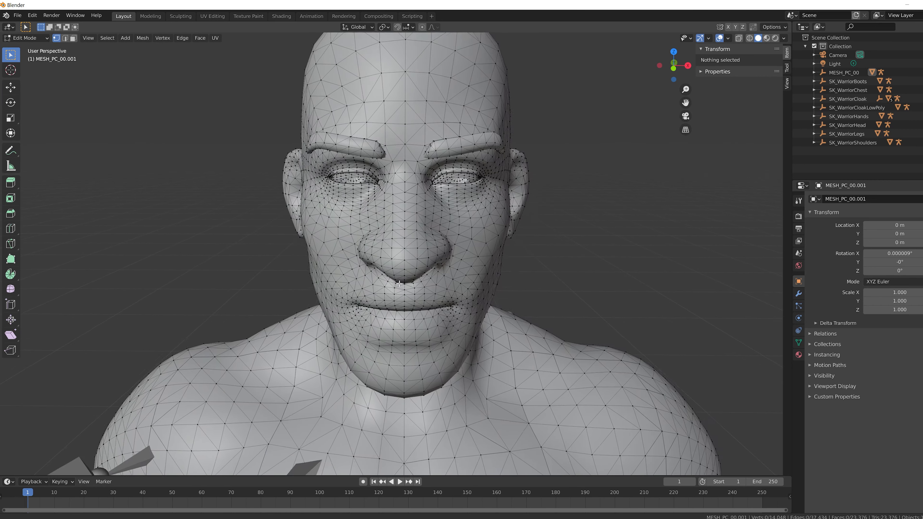
{"action": "scroll", "coordinate": [415, 278], "scroll_direction": "up", "scroll_amount": 1}
{"action": "left_click", "coordinate": [422, 265]}
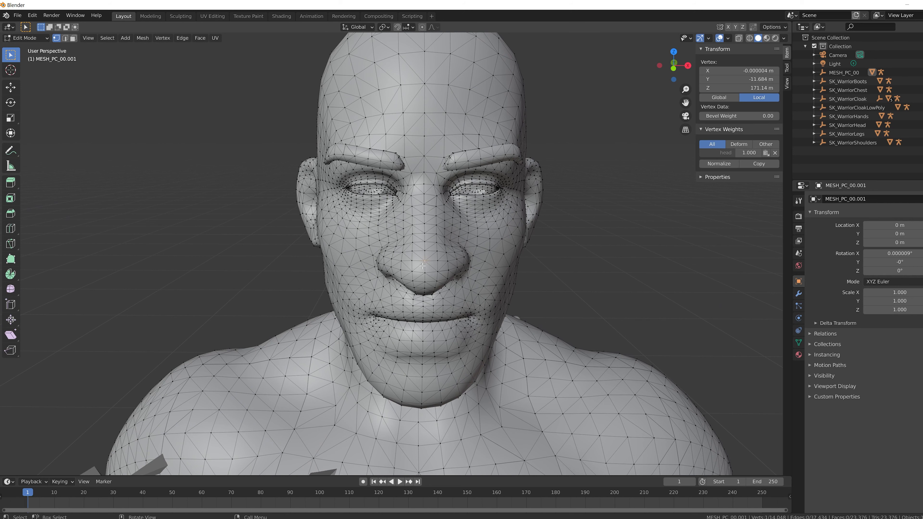
{"action": "key", "text": "g"}
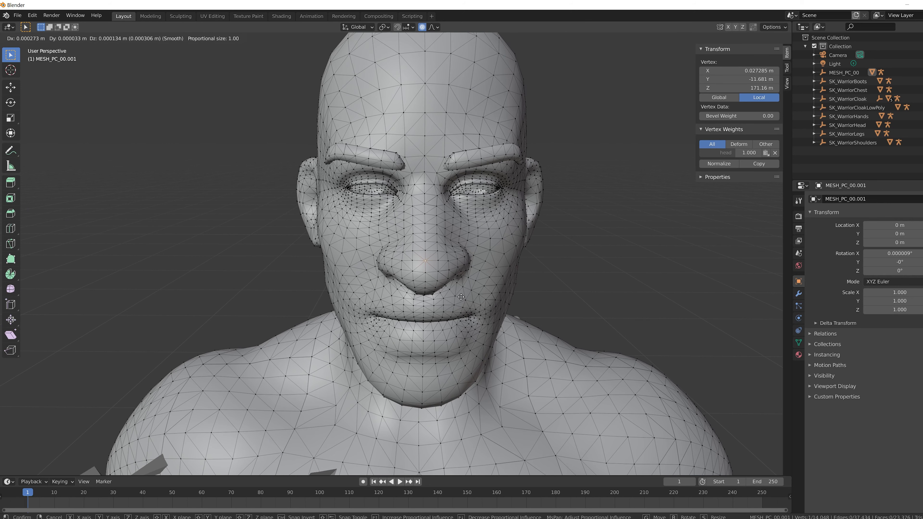
{"action": "scroll", "coordinate": [453, 272], "scroll_direction": "up", "scroll_amount": 11}
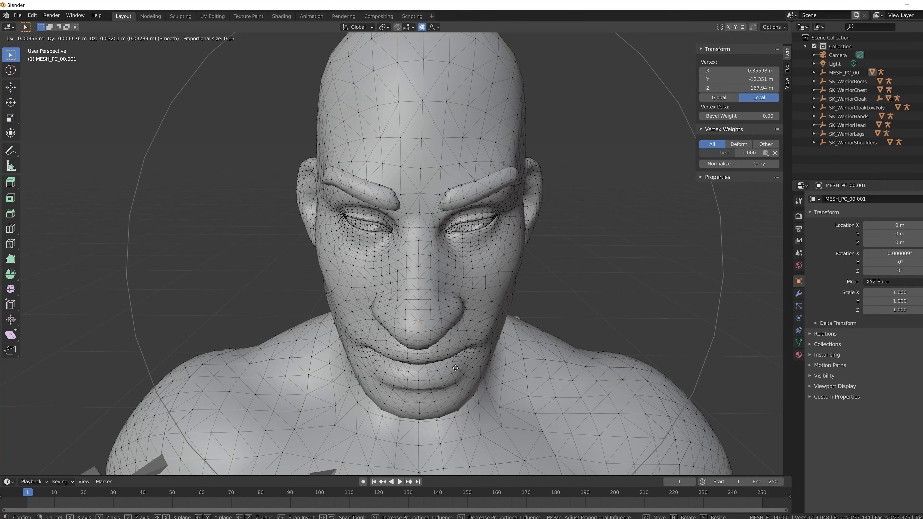
{"action": "left_click", "coordinate": [456, 429]}
{"action": "scroll", "coordinate": [391, 377], "scroll_direction": "down", "scroll_amount": 5}
{"action": "middle_click_drag", "start_coordinate": [456, 429], "coordinate": [452, 279]}
{"action": "key", "text": "ctrl+z"}
{"action": "key", "text": "Tab"}
{"action": "key", "text": "Tab"}
{"action": "scroll", "coordinate": [435, 282], "scroll_direction": "down", "scroll_amount": 1}
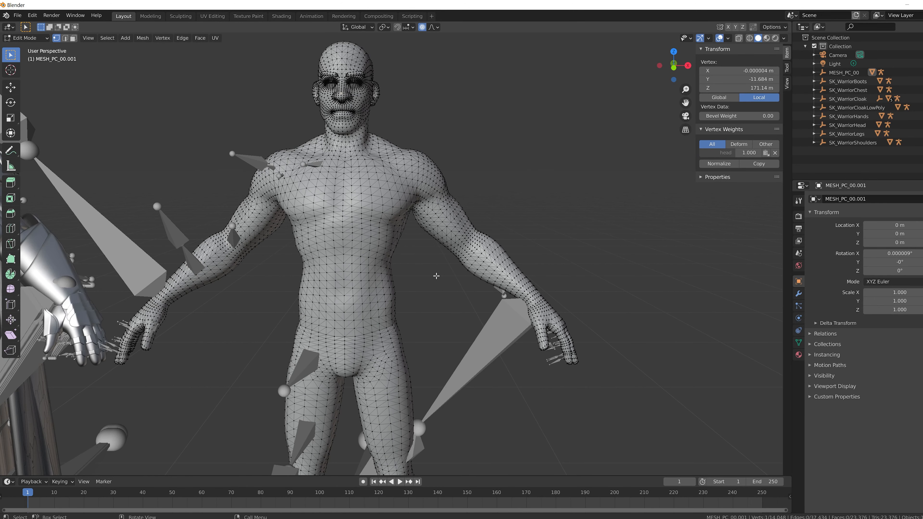
Turn on X-ray display for the body mesh and try area-selecting the vertices of the character's left arm
{"action": "key", "text": "alt+z"}
{"action": "key", "text": "alt+z"}
{"action": "key", "text": "alt+a"}
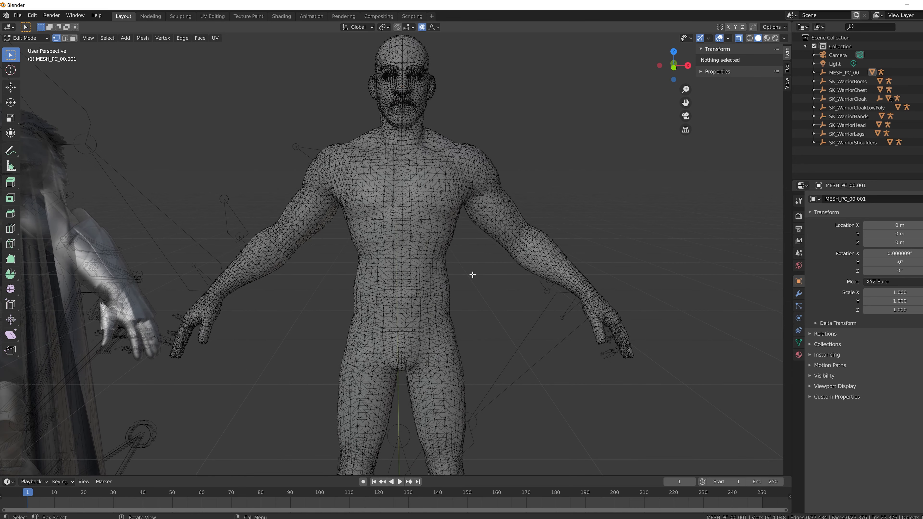
{"action": "middle_click_drag", "start_coordinate": [431, 275], "coordinate": [461, 276]}
{"action": "left_click_drag", "start_coordinate": [440, 282], "coordinate": [340, 251]}
{"action": "key", "text": "c"}
{"action": "left_click_drag", "start_coordinate": [434, 253], "coordinate": [345, 264]}
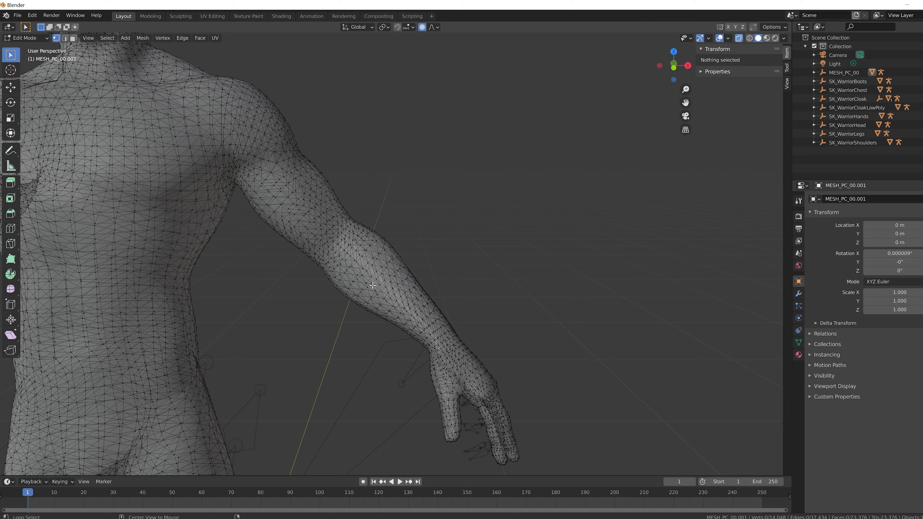
Try picking individual elements around the left elbow, switching the mesh to edge selection
{"action": "scroll", "coordinate": [373, 285], "scroll_direction": "up", "scroll_amount": 4}
{"action": "key", "text": "c"}
{"action": "left_click", "coordinate": [368, 253]}
{"action": "right_click", "coordinate": [368, 253]}
{"action": "scroll", "coordinate": [368, 255], "scroll_direction": "down", "scroll_amount": 4}
{"action": "middle_click_drag", "start_coordinate": [368, 280], "coordinate": [391, 292]}
{"action": "key", "text": "2"}
{"action": "scroll", "coordinate": [391, 292], "scroll_direction": "up", "scroll_amount": 6}
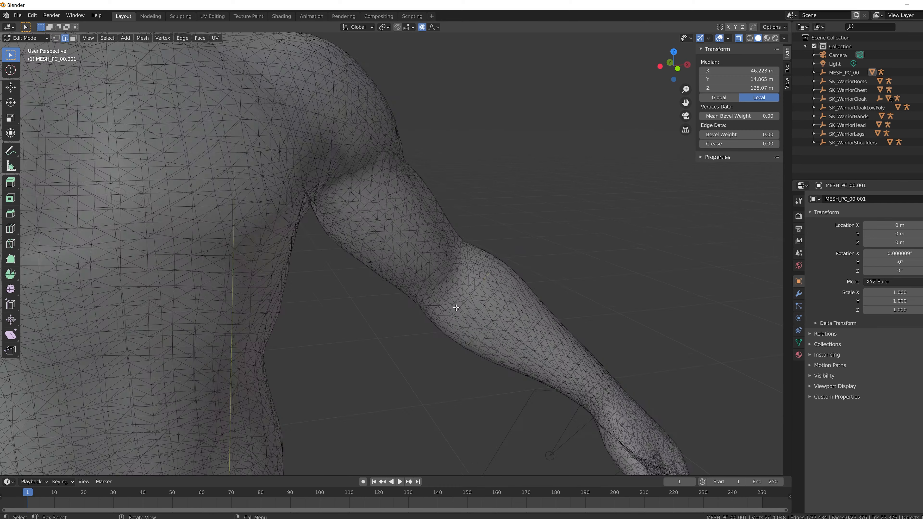
{"action": "scroll", "coordinate": [474, 268], "scroll_direction": "down", "scroll_amount": 5}
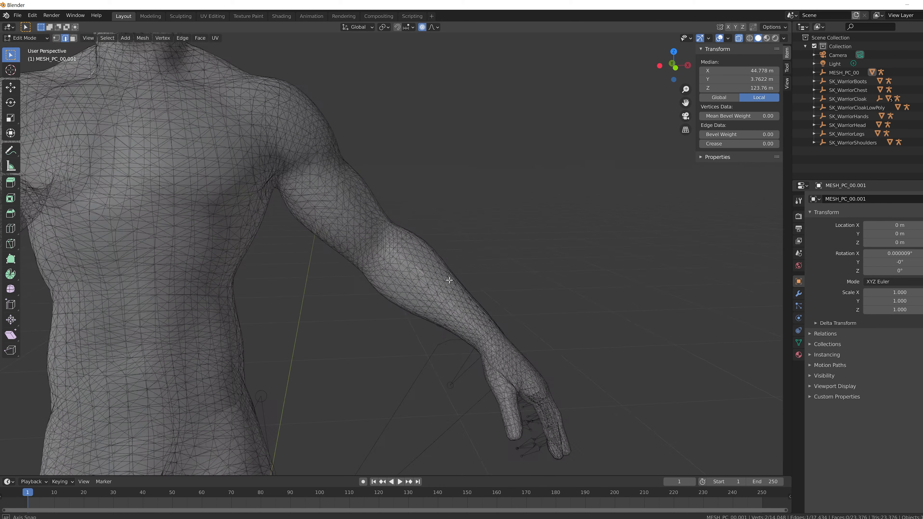
{"action": "scroll", "coordinate": [401, 291], "scroll_direction": "up", "scroll_amount": 5}
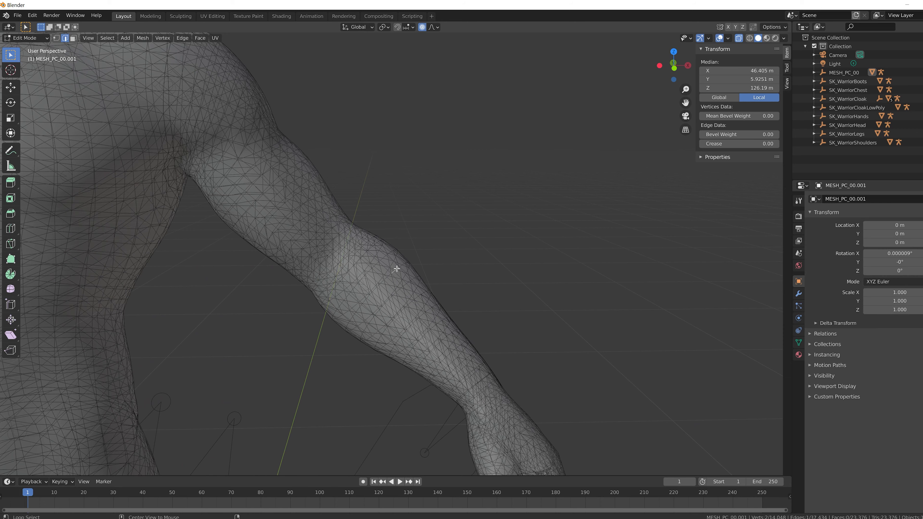
Select all geometry linked to the character's left arm and separate the selection into its own object
{"action": "scroll", "coordinate": [396, 269], "scroll_direction": "down", "scroll_amount": 6}
{"action": "left_click", "coordinate": [457, 272]}
{"action": "key", "text": "l"}
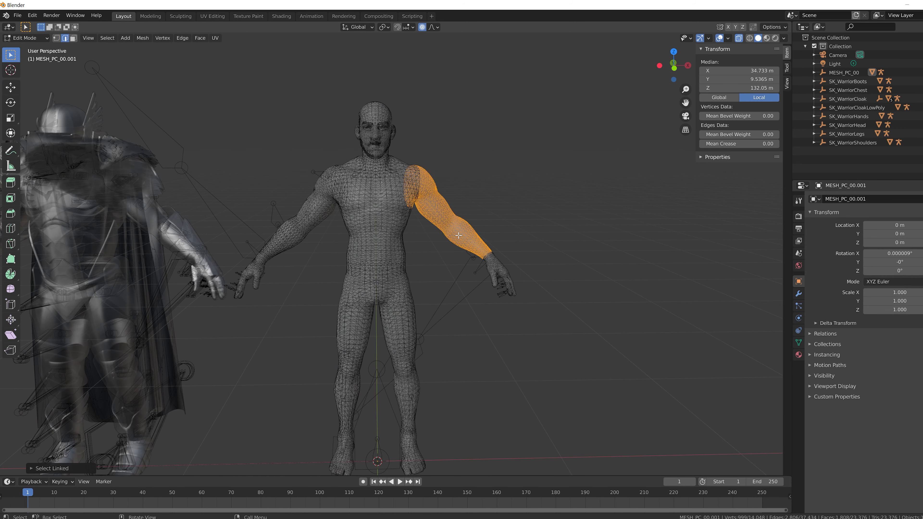
{"action": "key", "text": "p"}
{"action": "left_click", "coordinate": [459, 239]}
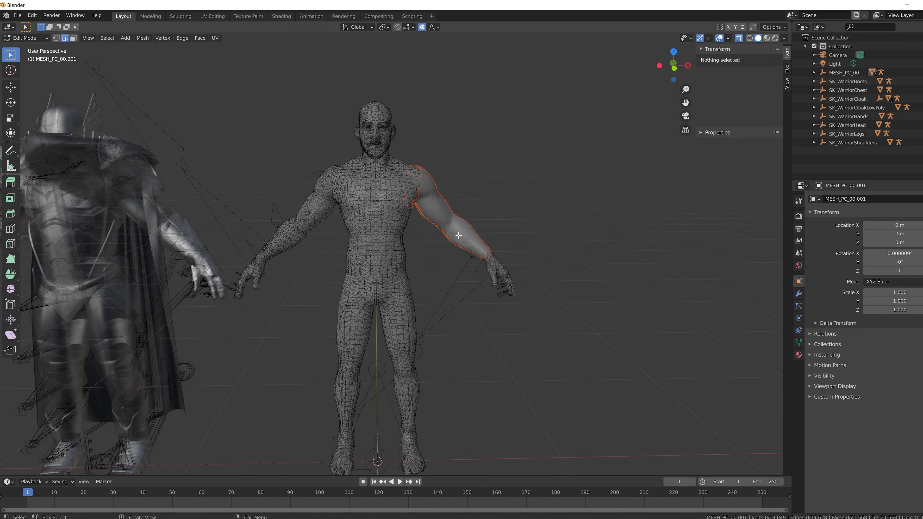
Try separating another linked part of the body mesh into its own object, and undo it
{"action": "middle_click_drag", "start_coordinate": [458, 235], "coordinate": [391, 274]}
{"action": "key", "text": "l"}
{"action": "key", "text": "p"}
{"action": "left_click", "coordinate": [392, 274]}
{"action": "key", "text": "ctrl+z"}
{"action": "key", "text": "ctrl+z"}
Select the linked geometry of the foot and neighbouring leg parts and separate it from the body mesh
{"action": "key", "text": "l"}
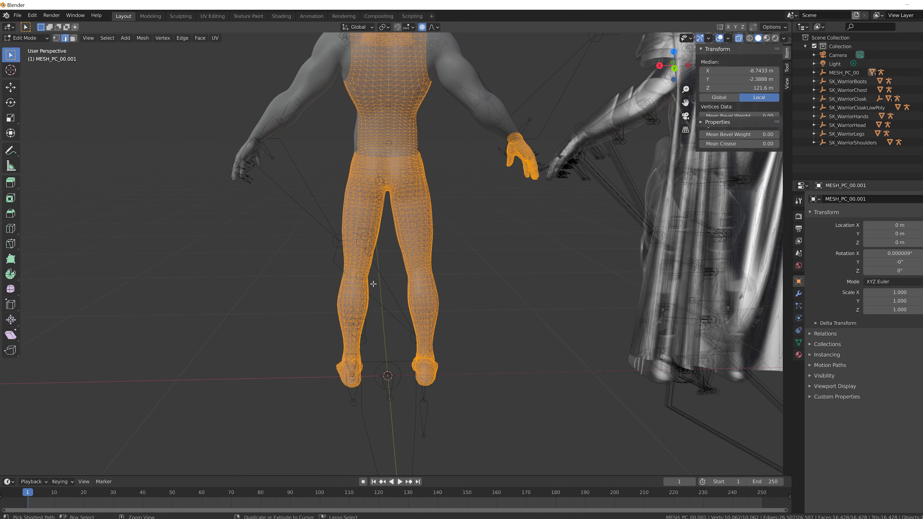
{"action": "key", "text": "l"}
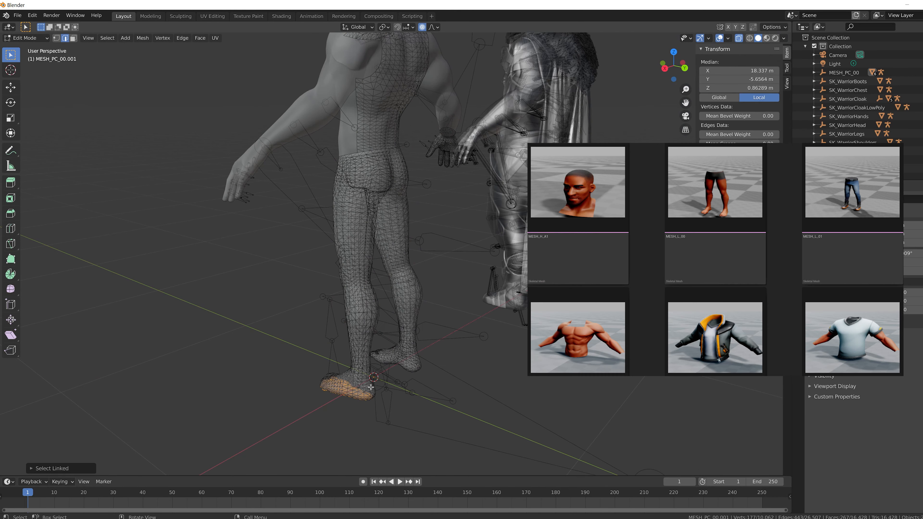
{"action": "key", "text": "l"}
{"action": "key", "text": "l"}
{"action": "key", "text": "p"}
{"action": "left_click", "coordinate": [241, 323]}
{"action": "middle_click_drag", "start_coordinate": [523, 312], "coordinate": [407, 320]}
Undo the recent leg and foot selections and separations on the body mesh
{"action": "key", "text": "ctrl+z"}
{"action": "key", "text": "ctrl+z"}
{"action": "key", "text": "ctrl+z"}
{"action": "key", "text": "ctrl+z"}
{"action": "key", "text": "ctrl+z"}
{"action": "key", "text": "ctrl+z"}
{"action": "key", "text": "ctrl+z"}
{"action": "key", "text": "ctrl+z"}
{"action": "key", "text": "ctrl+z"}
{"action": "key", "text": "ctrl+z"}
Select a linked section of the body mesh again, separate it by selection, and select linked geometry
{"action": "middle_click_drag", "start_coordinate": [442, 271], "coordinate": [473, 237]}
{"action": "key", "text": "l"}
{"action": "key", "text": "p"}
{"action": "left_click", "coordinate": [384, 216]}
{"action": "left_click", "coordinate": [377, 322]}
{"action": "key", "text": "ctrl+l"}
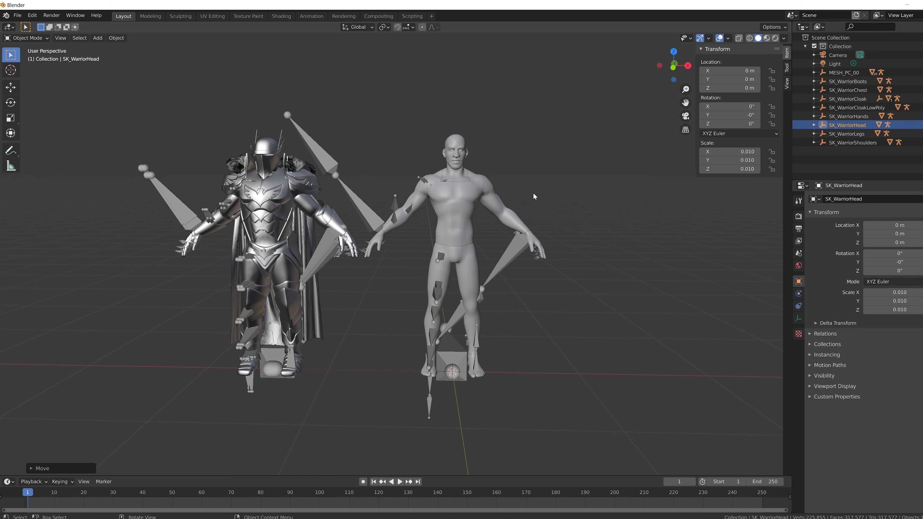
Move SK_WarriorHead about 1.44 m along X so the helmet sits on the body's head
{"action": "key", "text": "g"}
{"action": "key", "text": "x"}
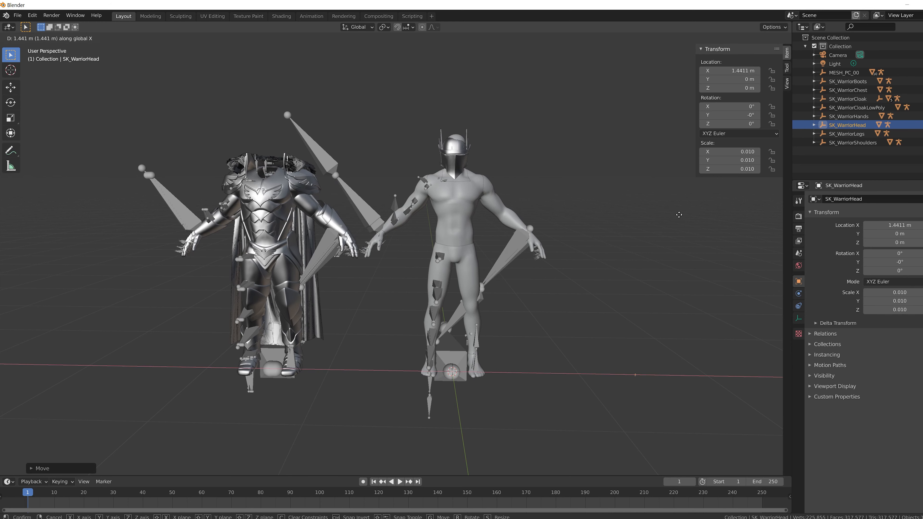
{"action": "left_click", "coordinate": [679, 215]}
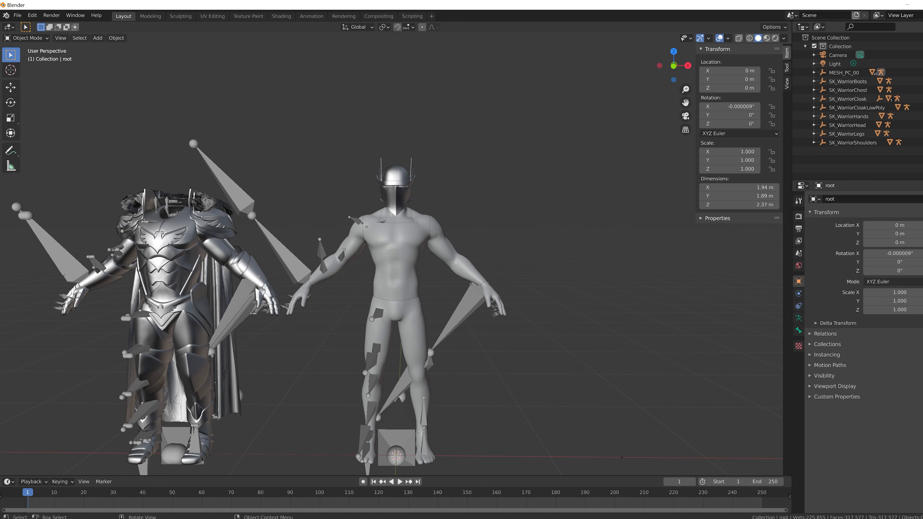
Parent the helmet mesh to the body's root armature with Object (Keep Transform) and with Automatic Weights
{"action": "left_click", "coordinate": [402, 203]}
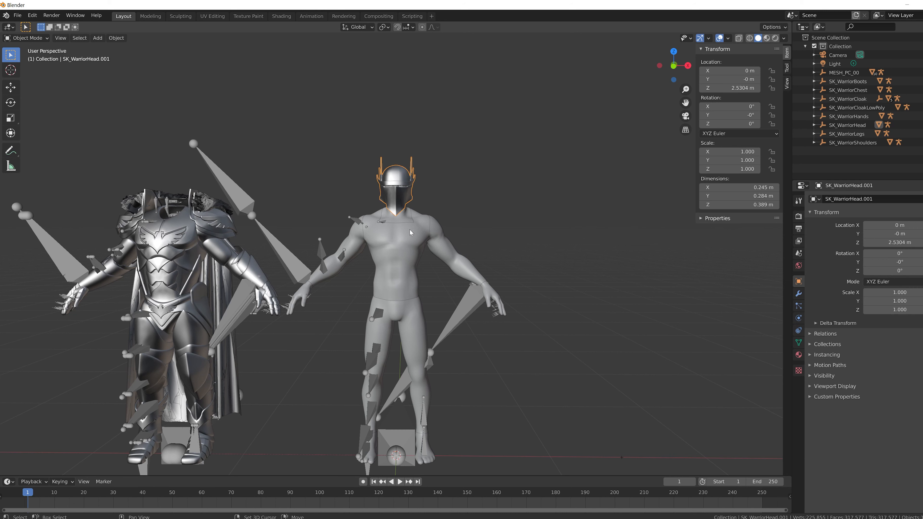
{"action": "left_click", "coordinate": [464, 307], "text": "shift"}
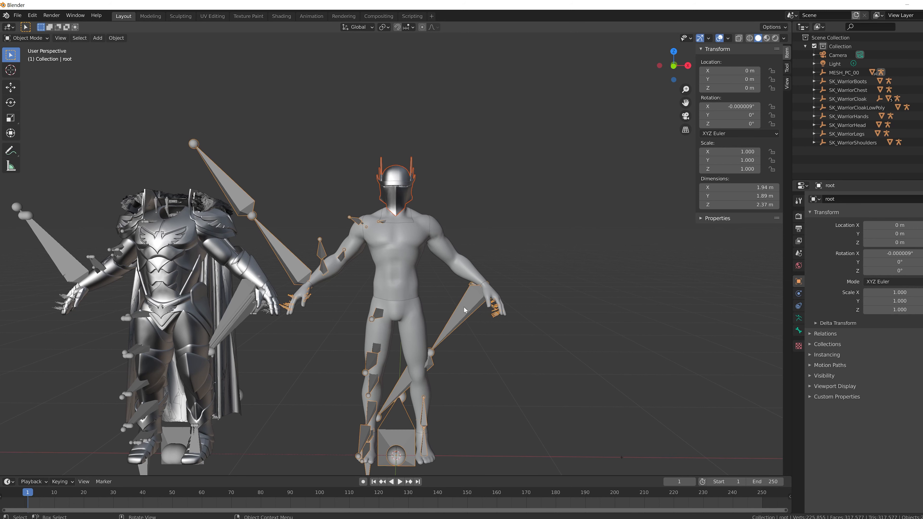
{"action": "key", "text": "ctrl+p"}
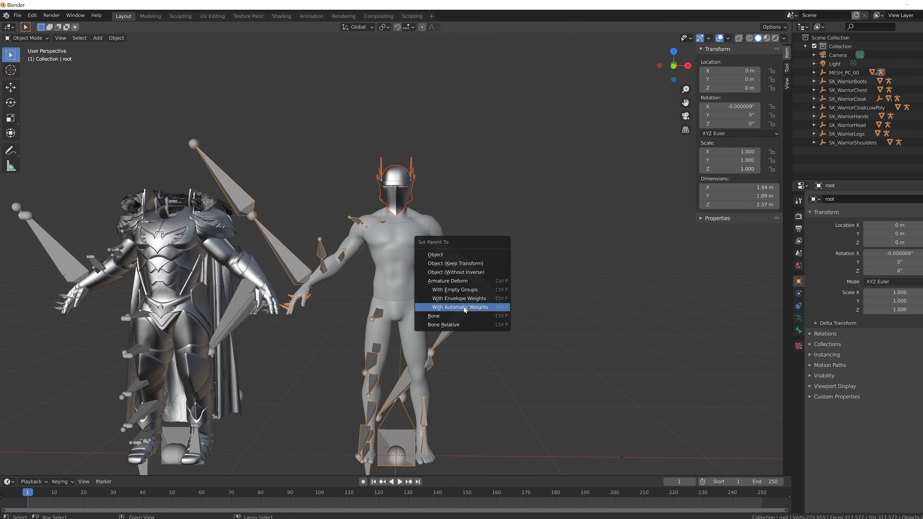
{"action": "left_click", "coordinate": [442, 263]}
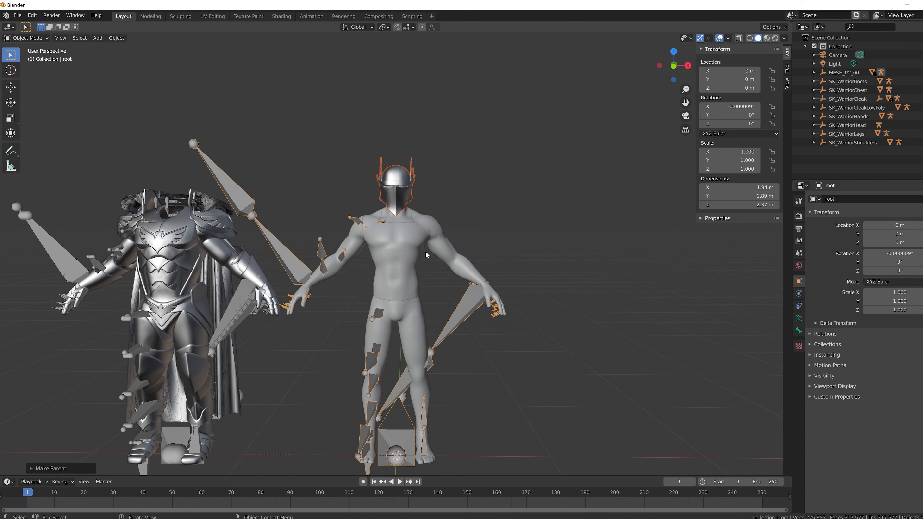
{"action": "key", "text": "ctrl+p"}
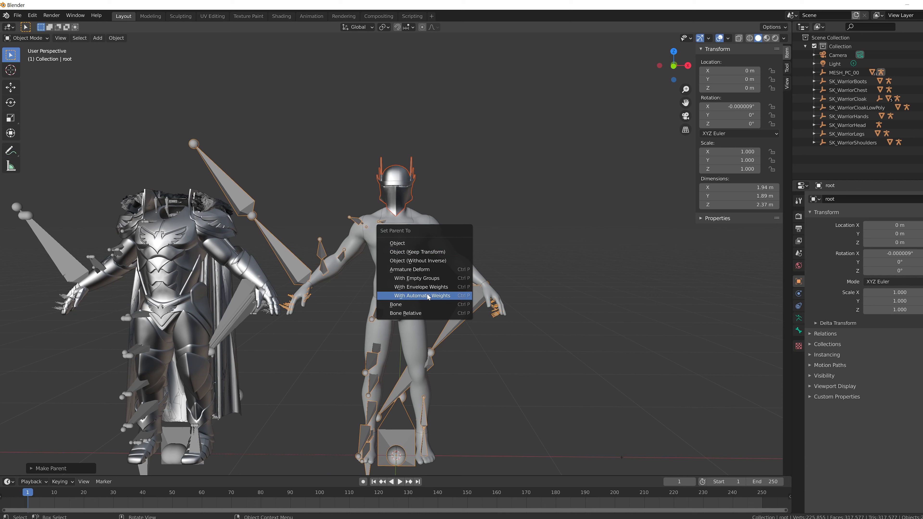
{"action": "left_click", "coordinate": [419, 296]}
Put the body's root armature in Pose Mode and try rotating the head_end bone, cancelling the rotation
{"action": "middle_click_drag", "start_coordinate": [397, 267], "coordinate": [430, 186]}
{"action": "key", "text": "ctrl+Tab"}
{"action": "left_click", "coordinate": [446, 179]}
{"action": "key", "text": "r"}
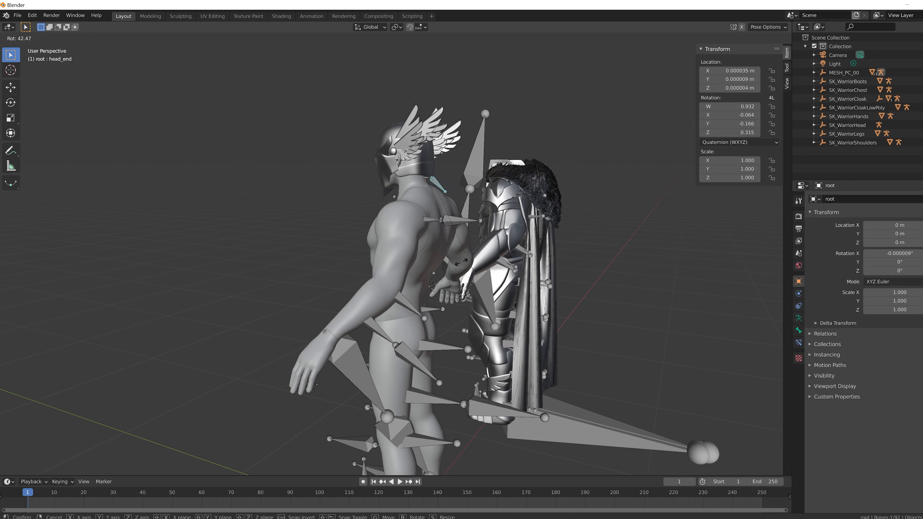
{"action": "right_click", "coordinate": [475, 225]}
Rotate the head bone of the body's armature to test whether the helmet follows the head
{"action": "left_click", "coordinate": [427, 179]}
{"action": "middle_click_drag", "start_coordinate": [485, 186], "coordinate": [491, 250]}
{"action": "key", "text": "r"}
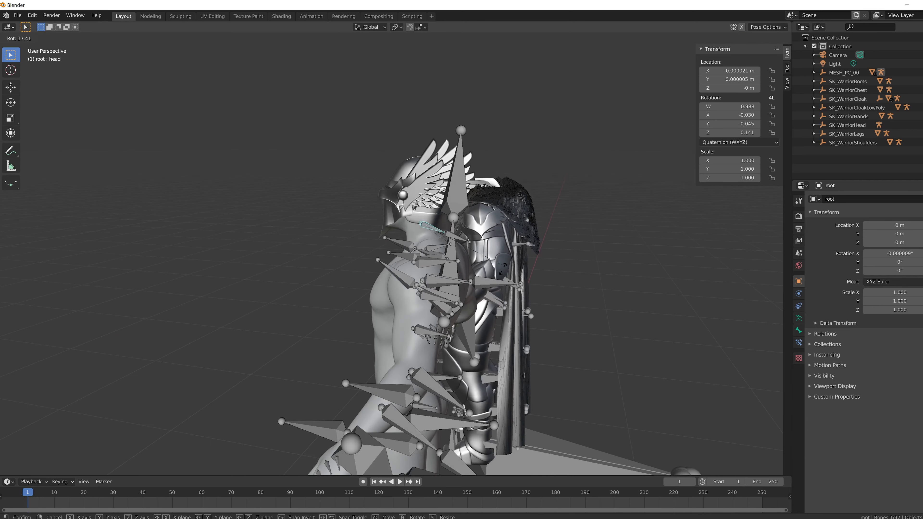